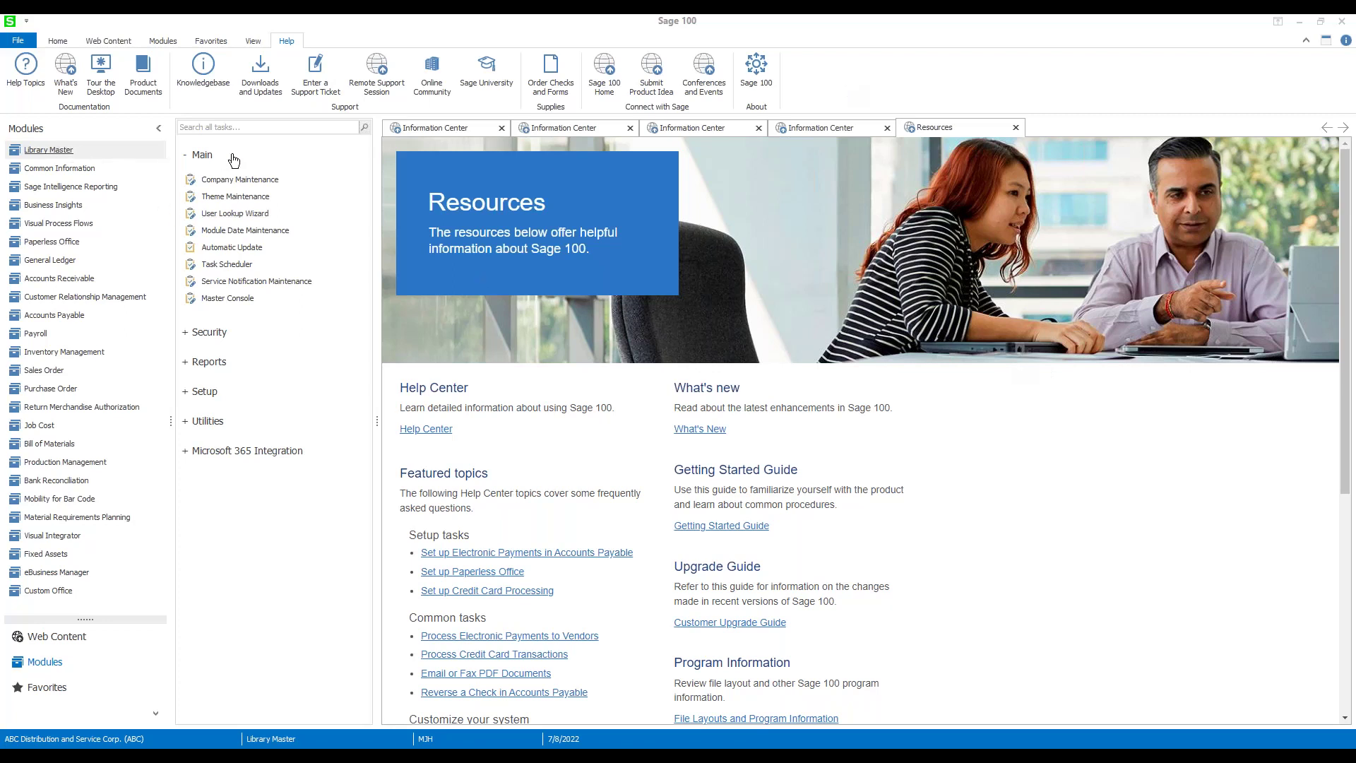
Step: Open Default Form Maintenance from Library Master Setup and bring up the Company List
left_click(206, 395)
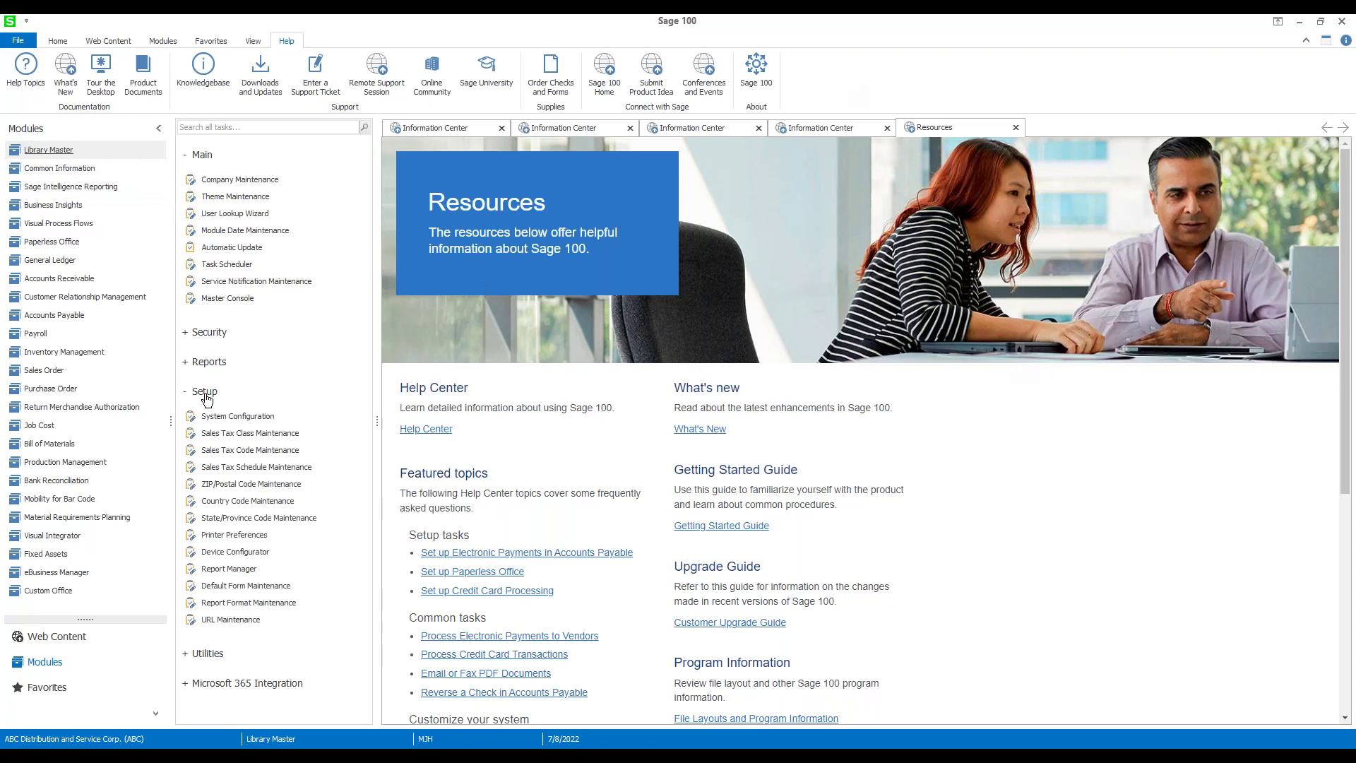
left_click(281, 590)
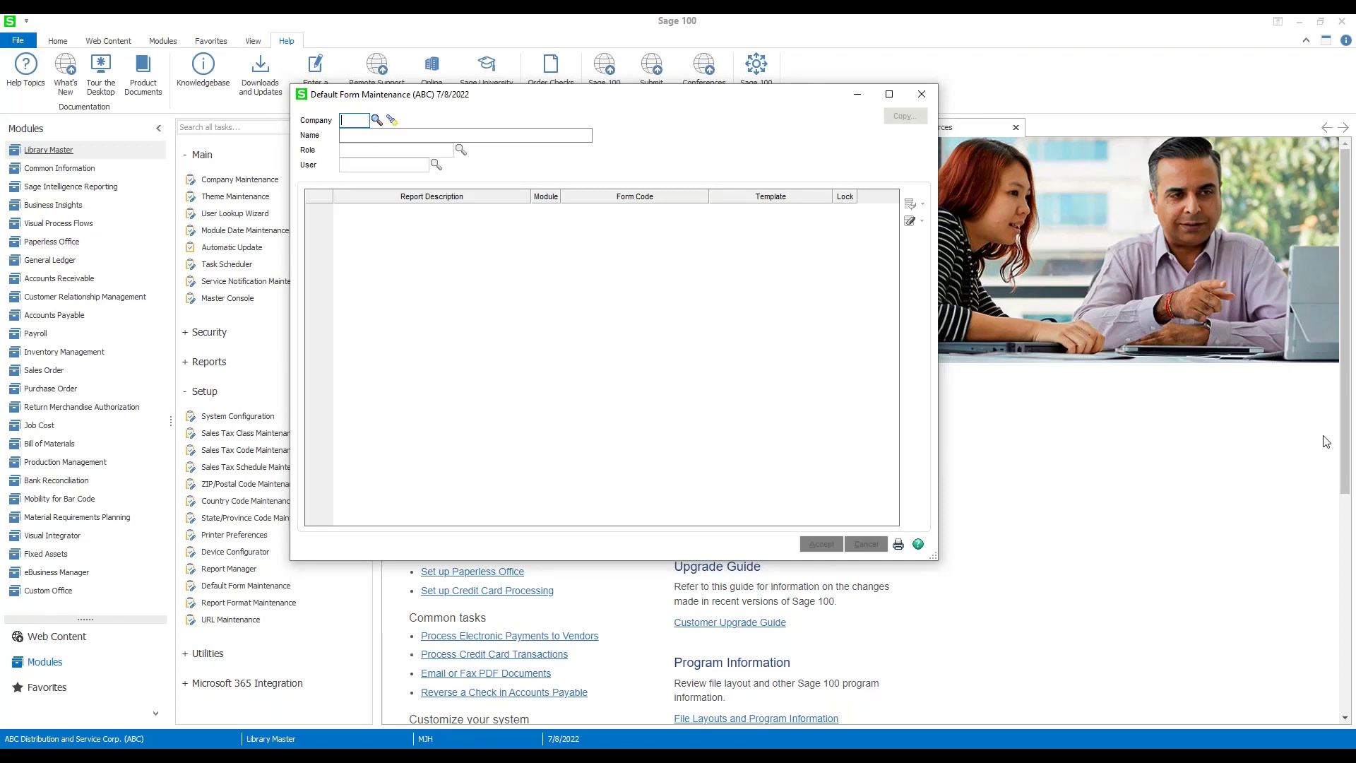
left_click(375, 121)
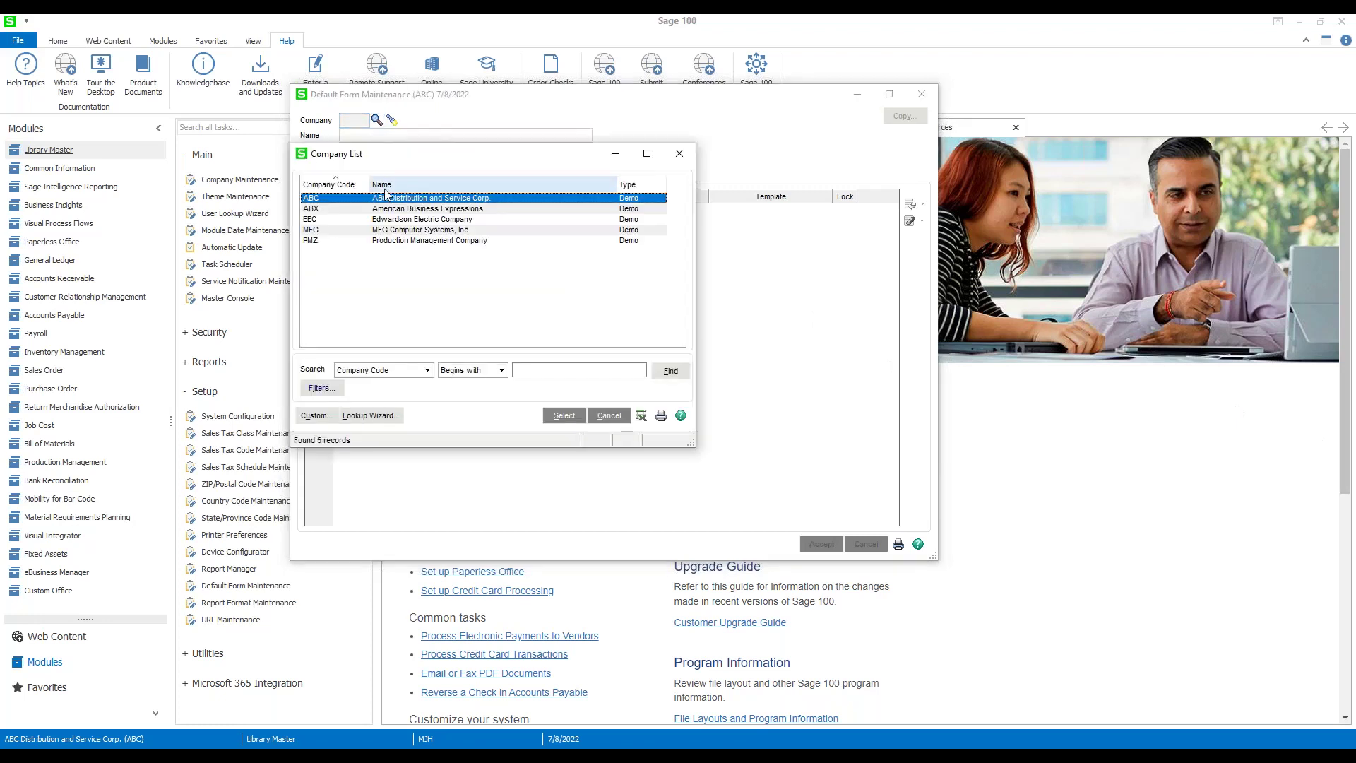
Step: Choose company ABC and preview the available roles without picking one
left_click(563, 416)
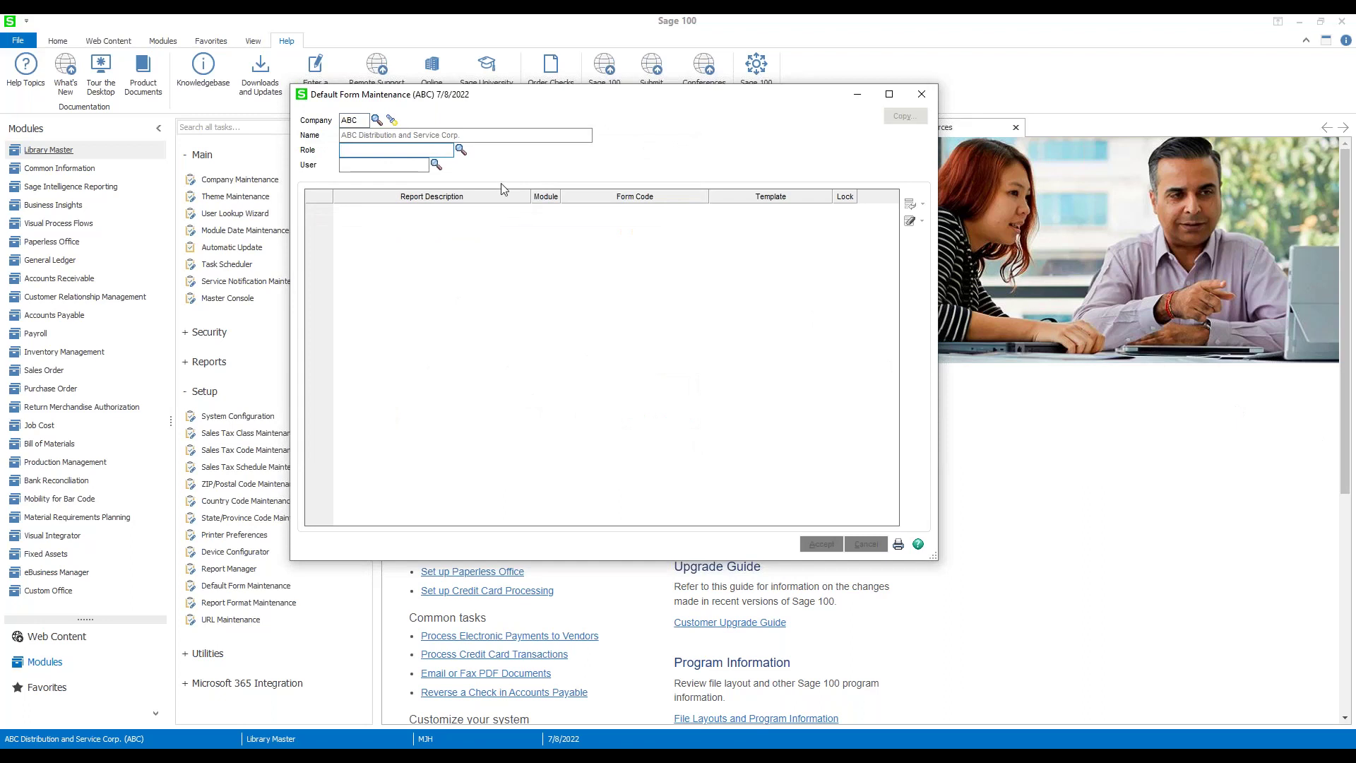
left_click(460, 151)
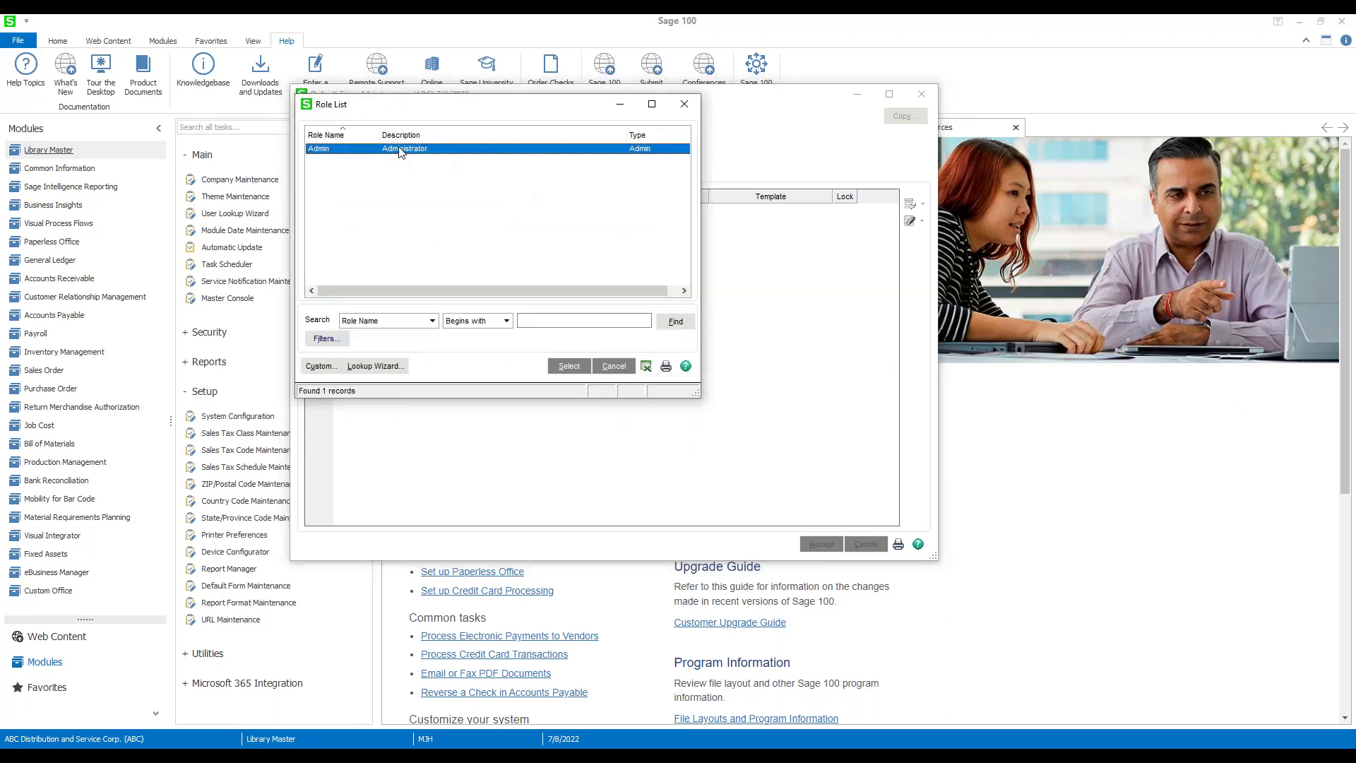
left_click(684, 105)
Step: Review the users sorted by logon name, then select the Admin role
left_click(434, 164)
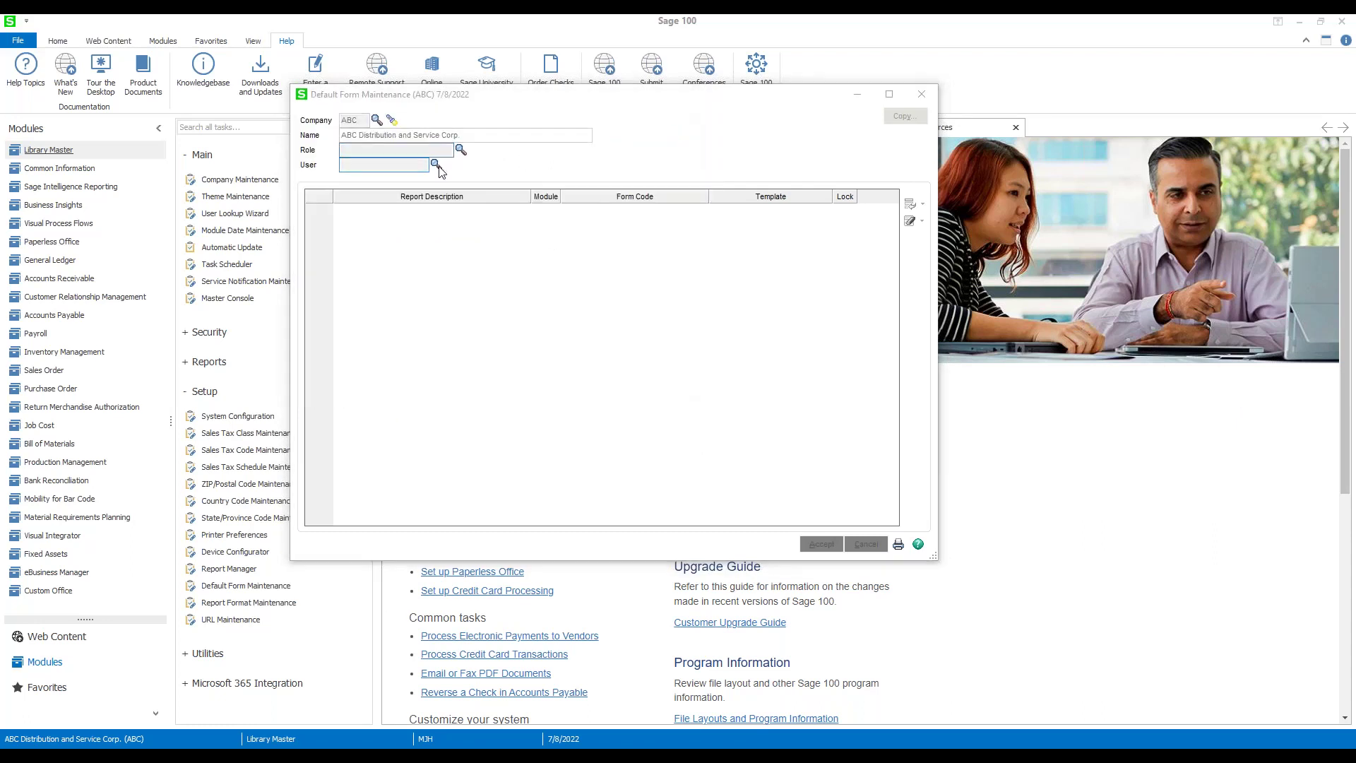
left_click(479, 203)
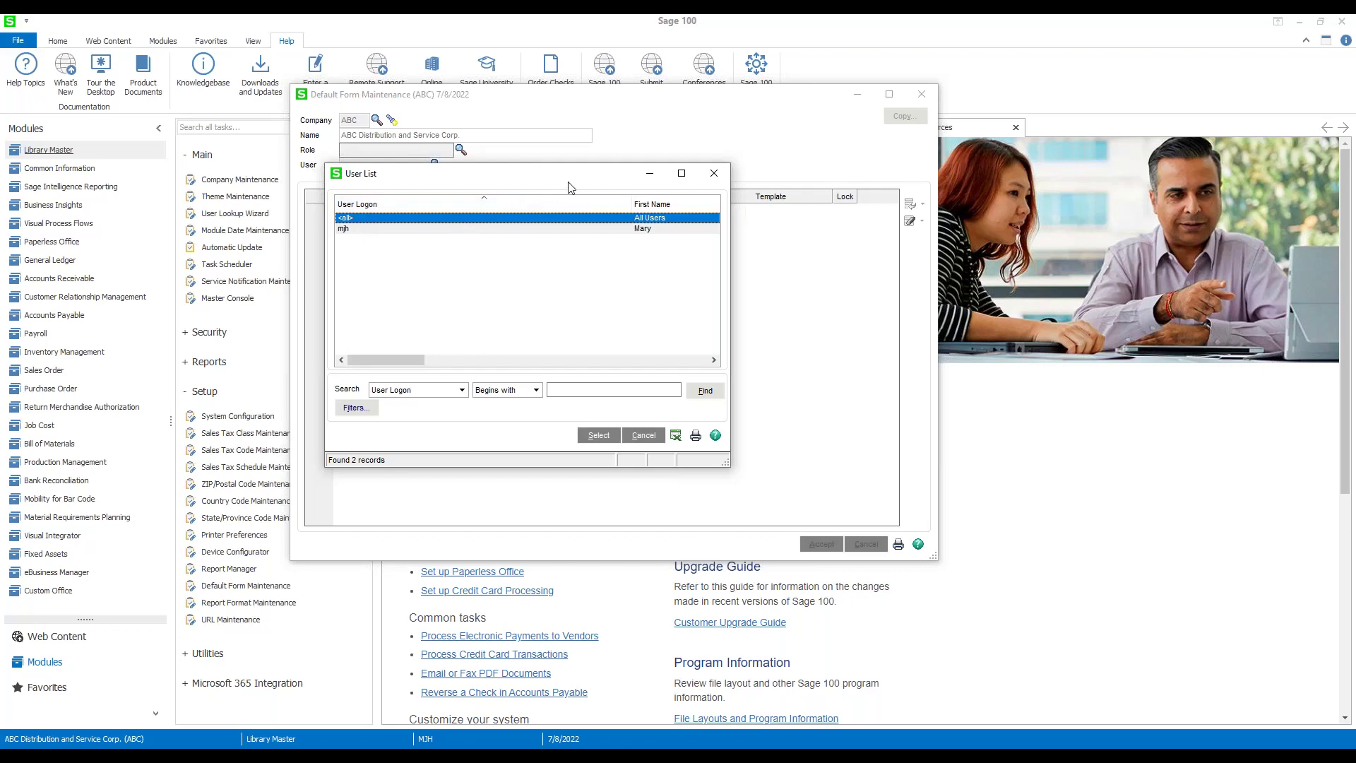
left_click(715, 173)
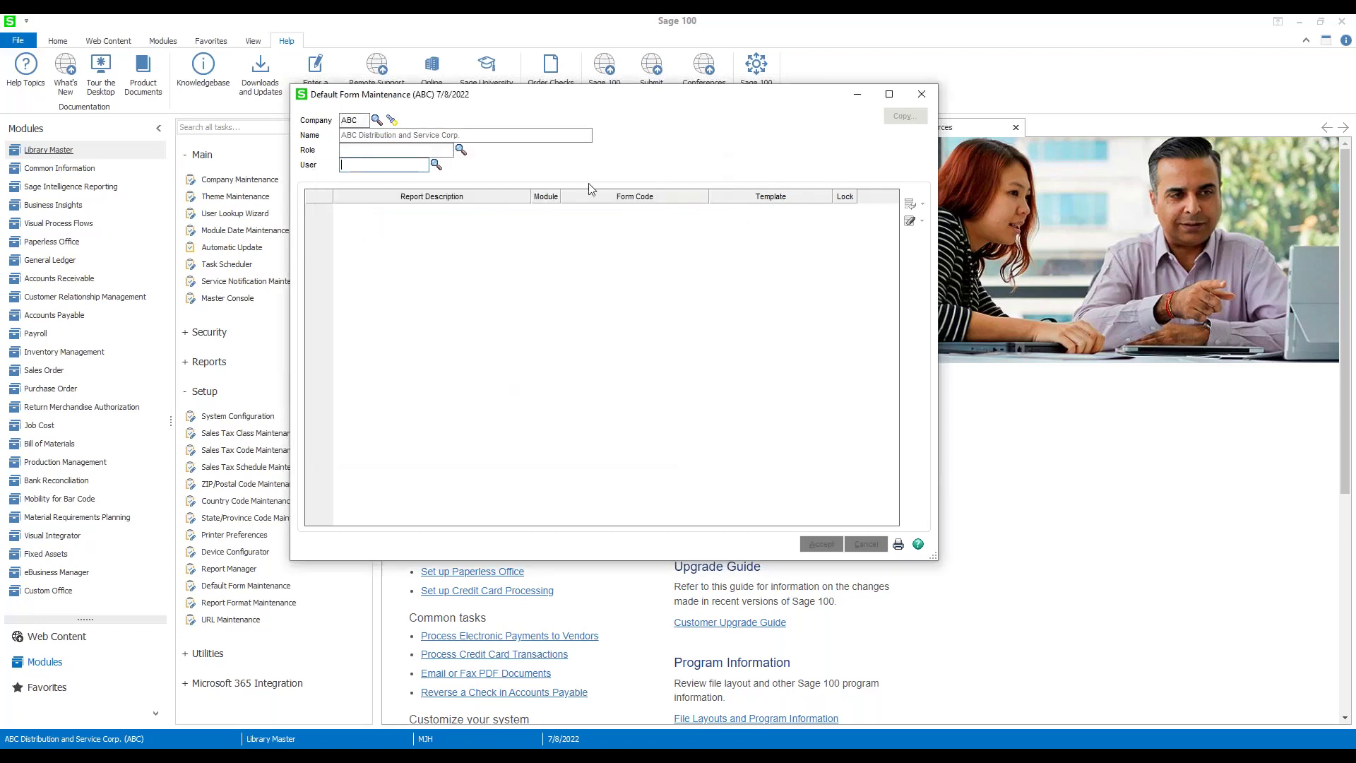
left_click(461, 150)
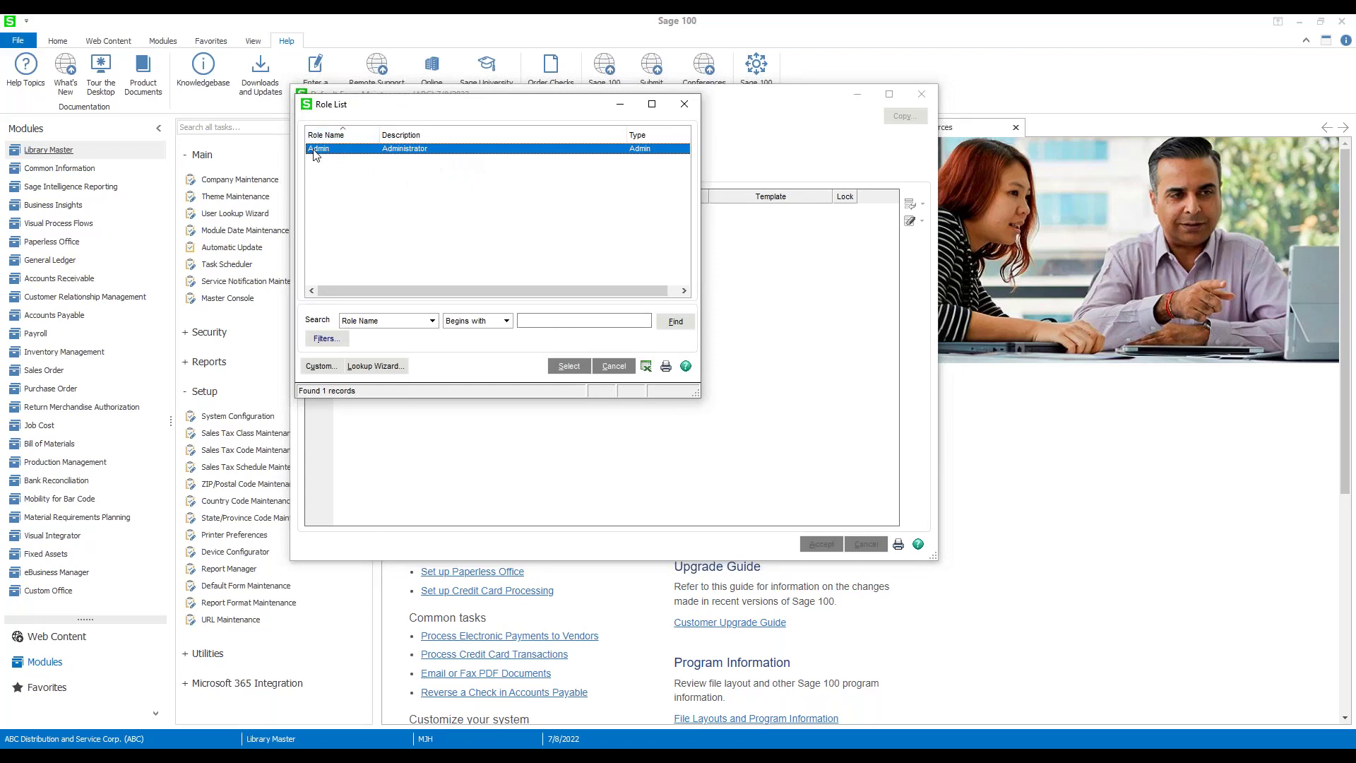
left_click(570, 366)
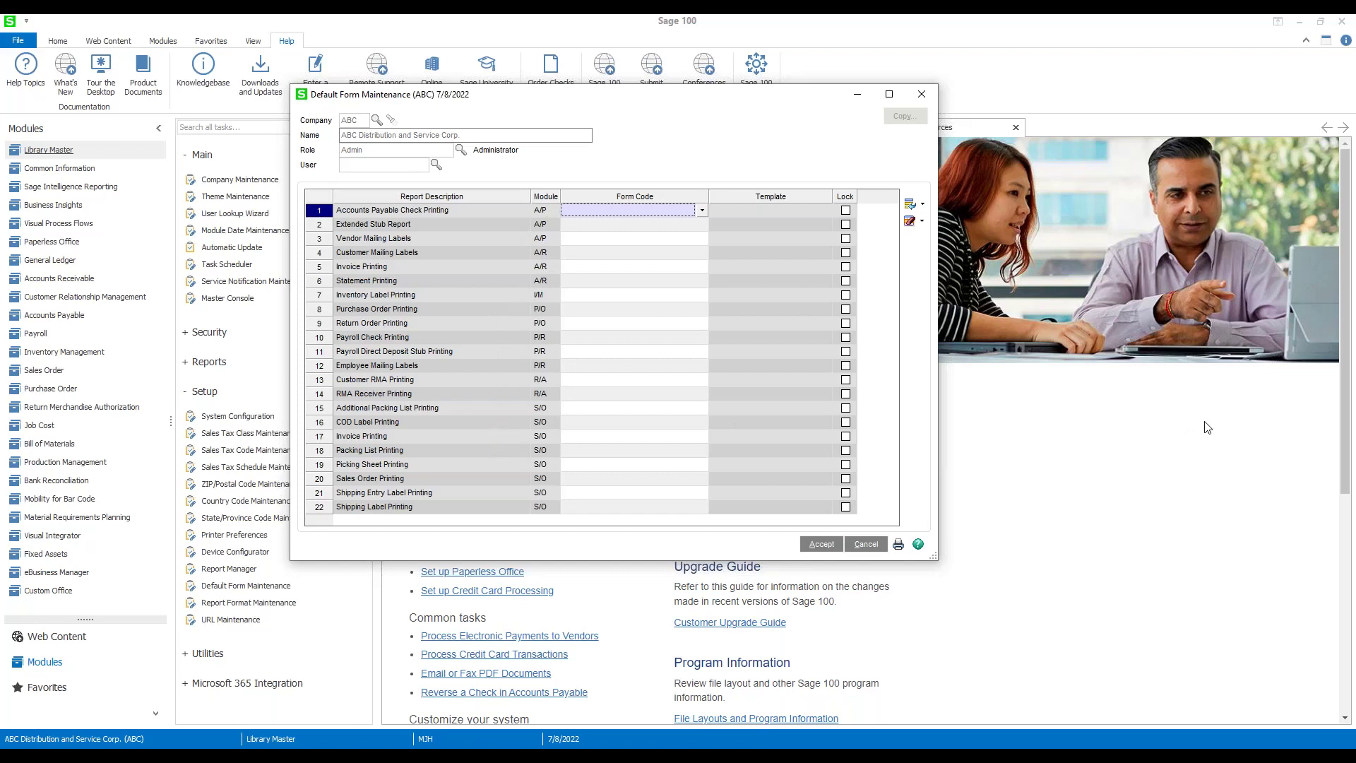
Step: Show the form code choices for the Sales Order Printing row
left_click(698, 481)
left_click(702, 478)
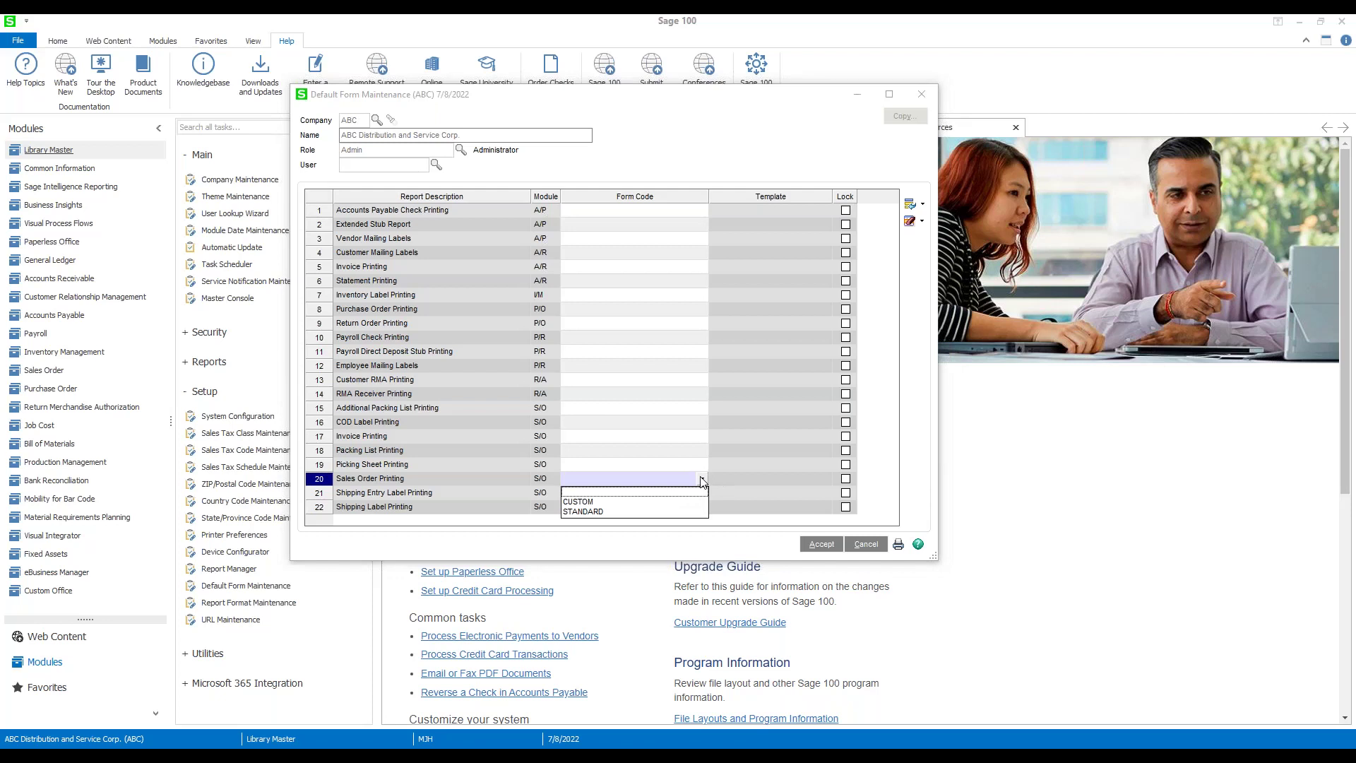
Step: Set Sales Order Printing to form code CUSTOM with the Plain template and lock it
left_click(600, 503)
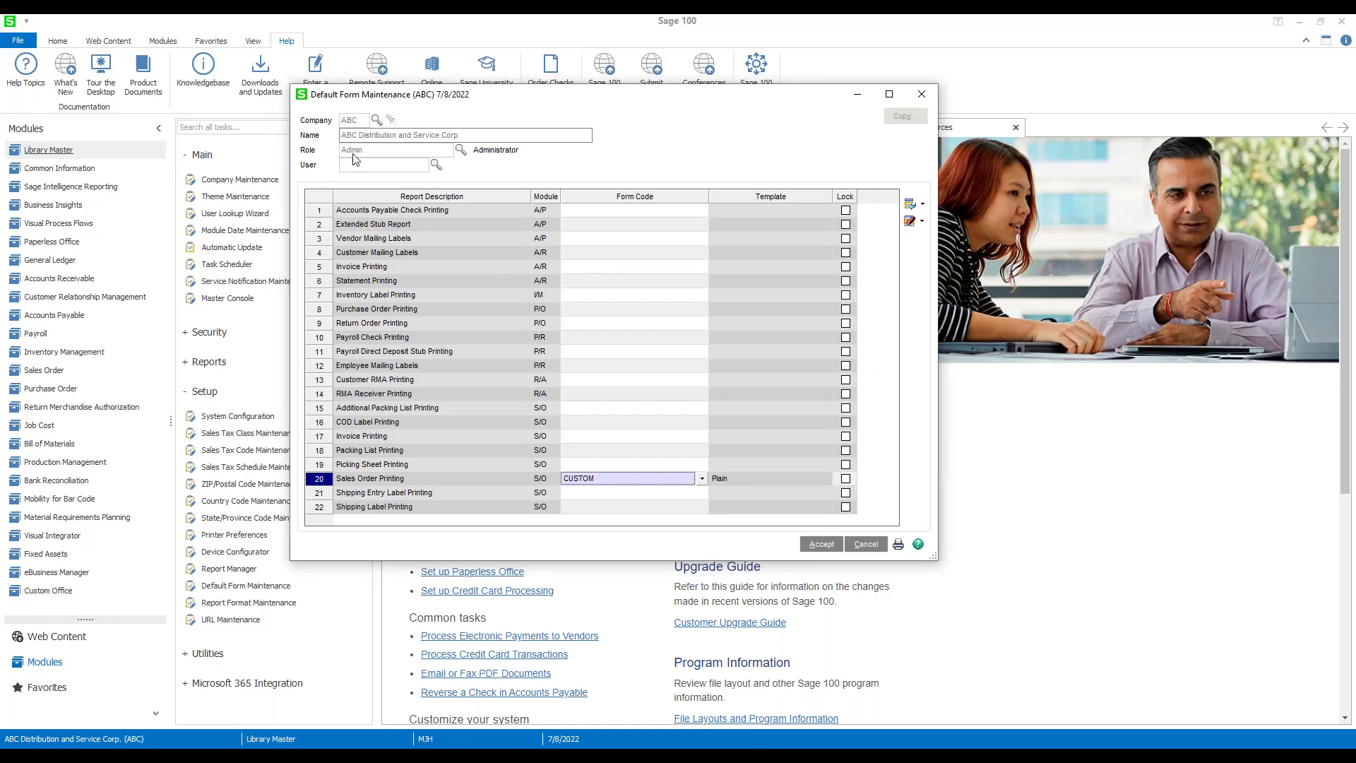
left_click(847, 480)
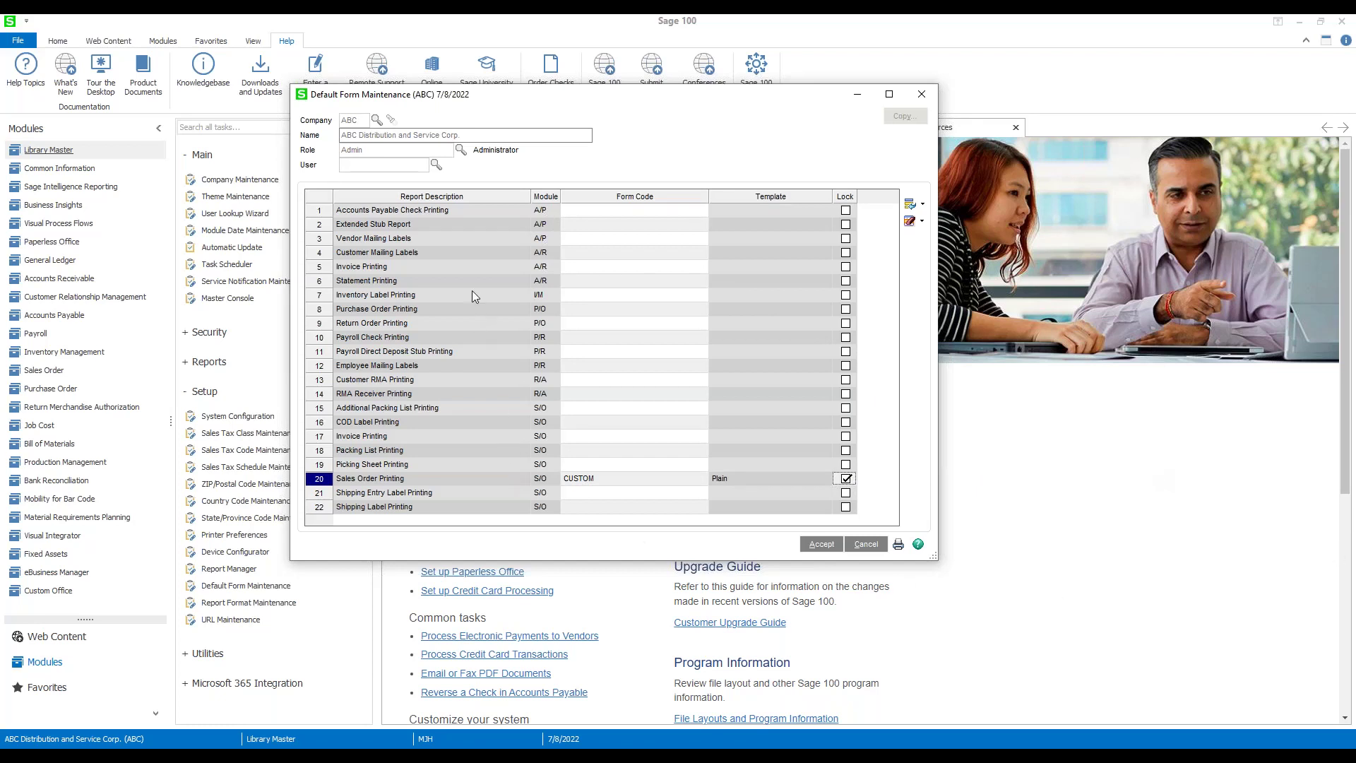
left_click(694, 451)
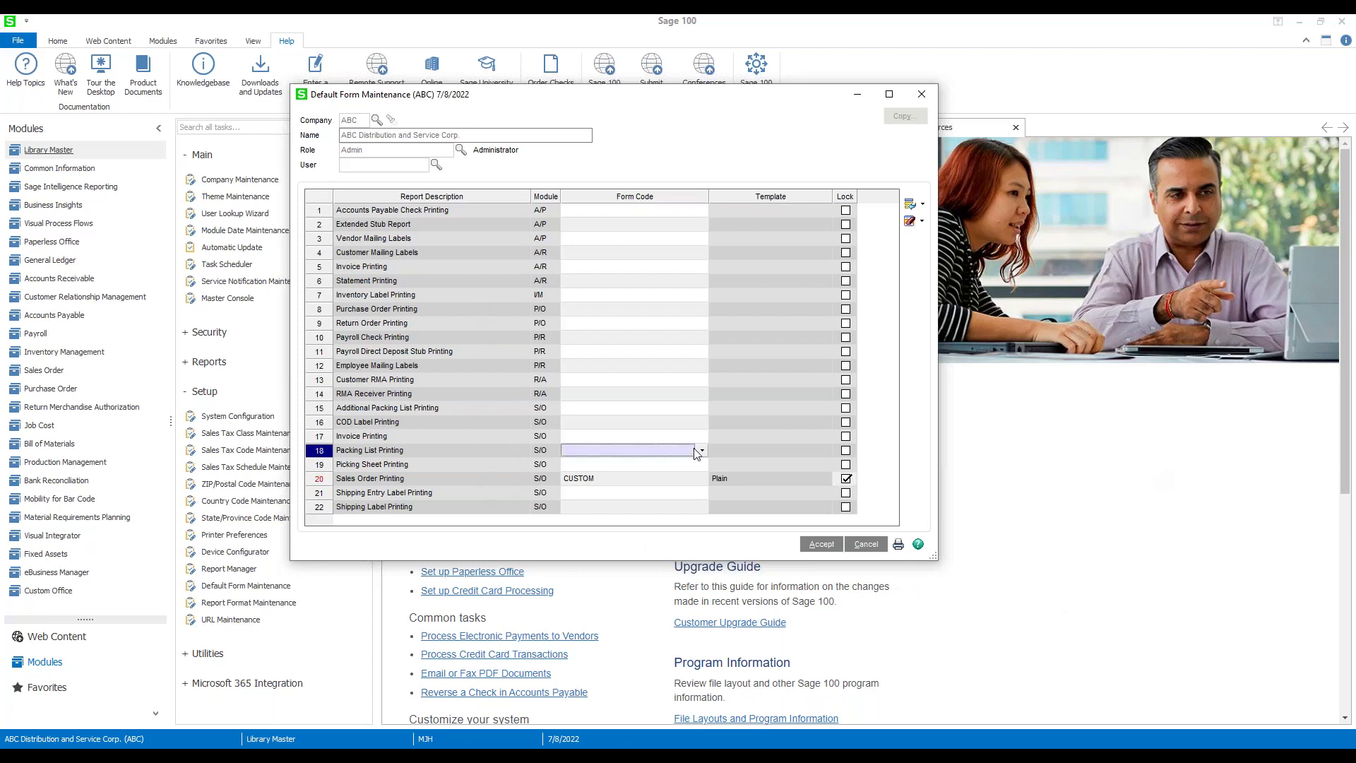
Step: Set Packing List Printing to STANDARD with Plain template, lock it, and accept the defaults
left_click(701, 450)
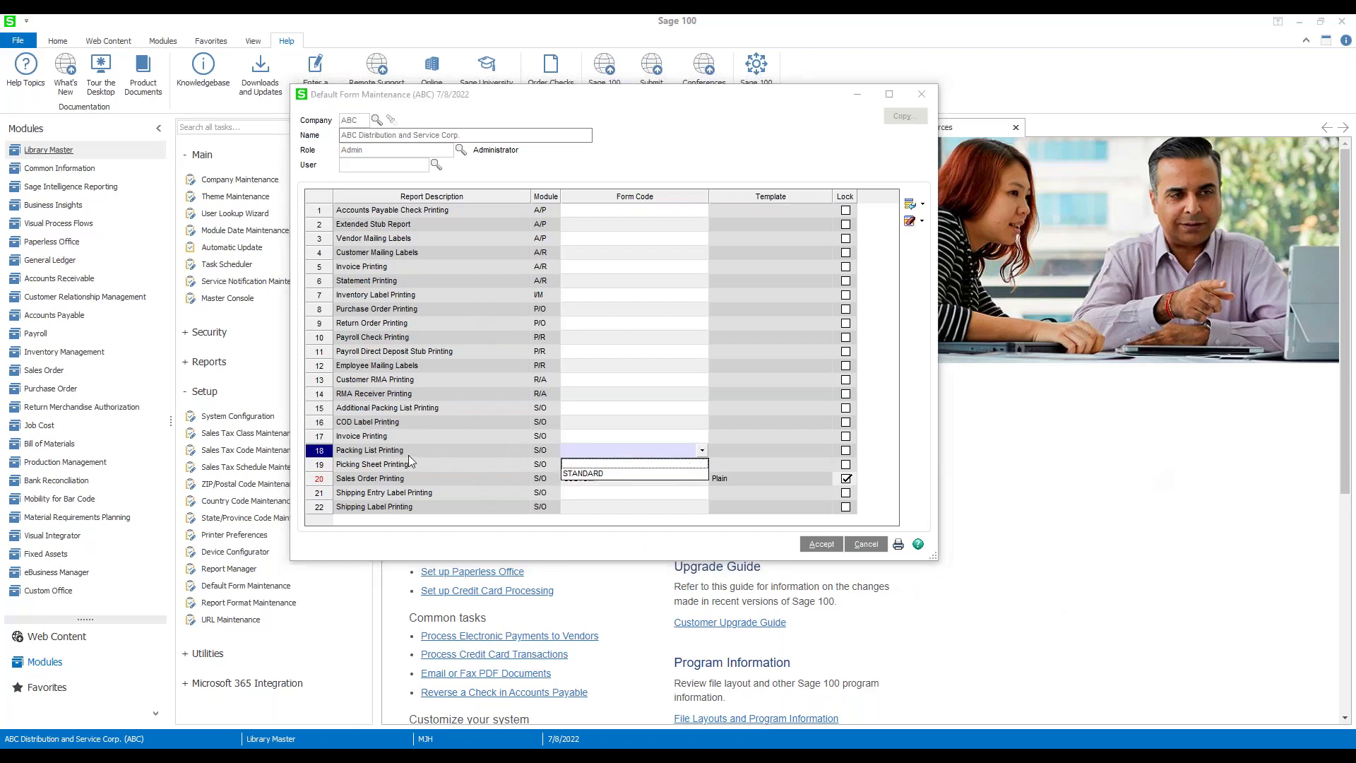
left_click(590, 475)
left_click(827, 452)
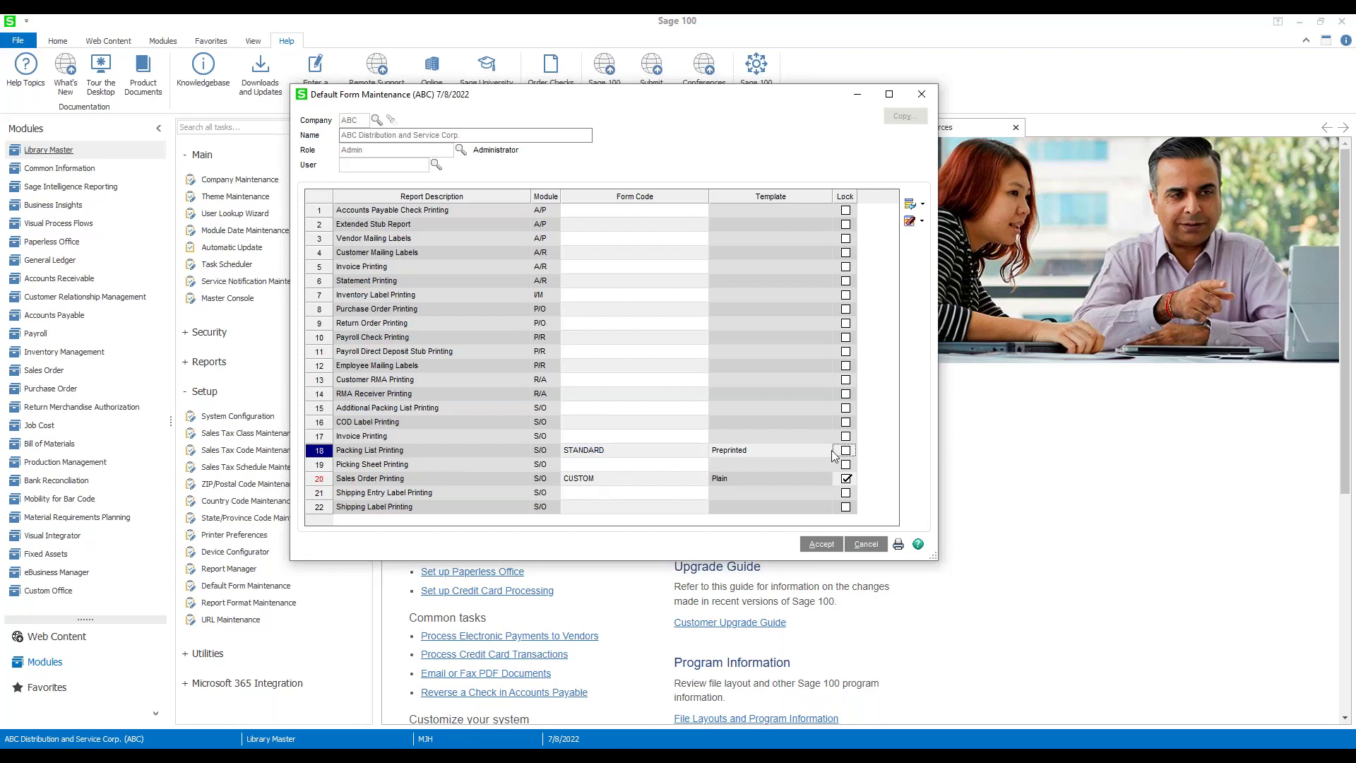
left_click(827, 453)
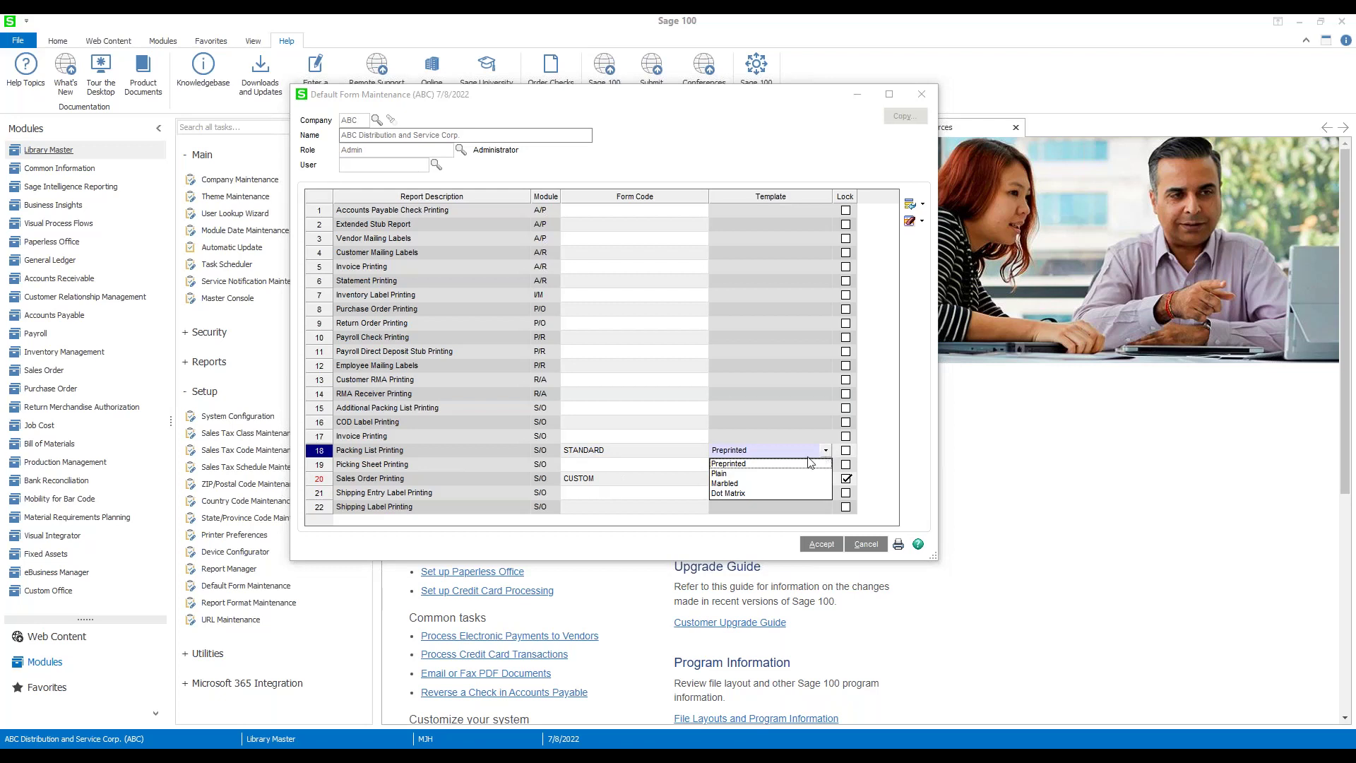
left_click(732, 474)
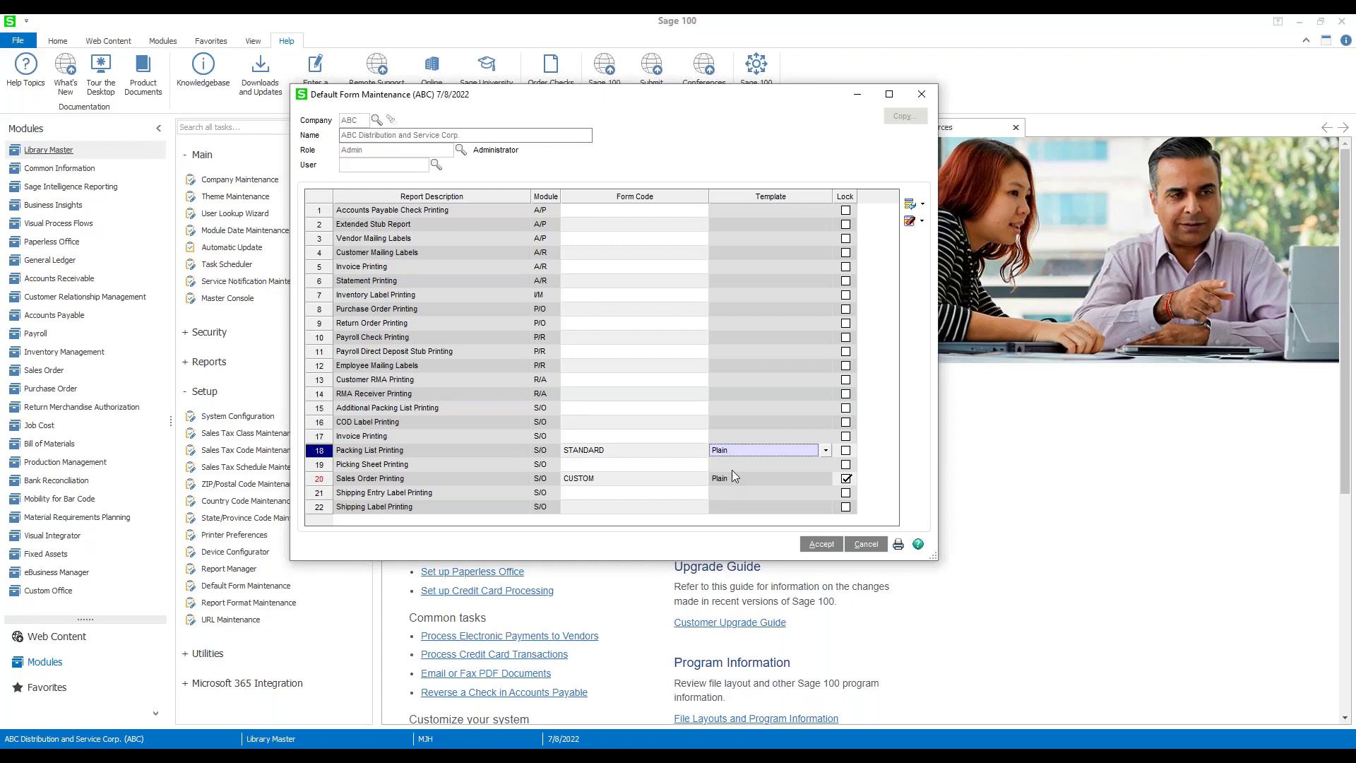
left_click(845, 452)
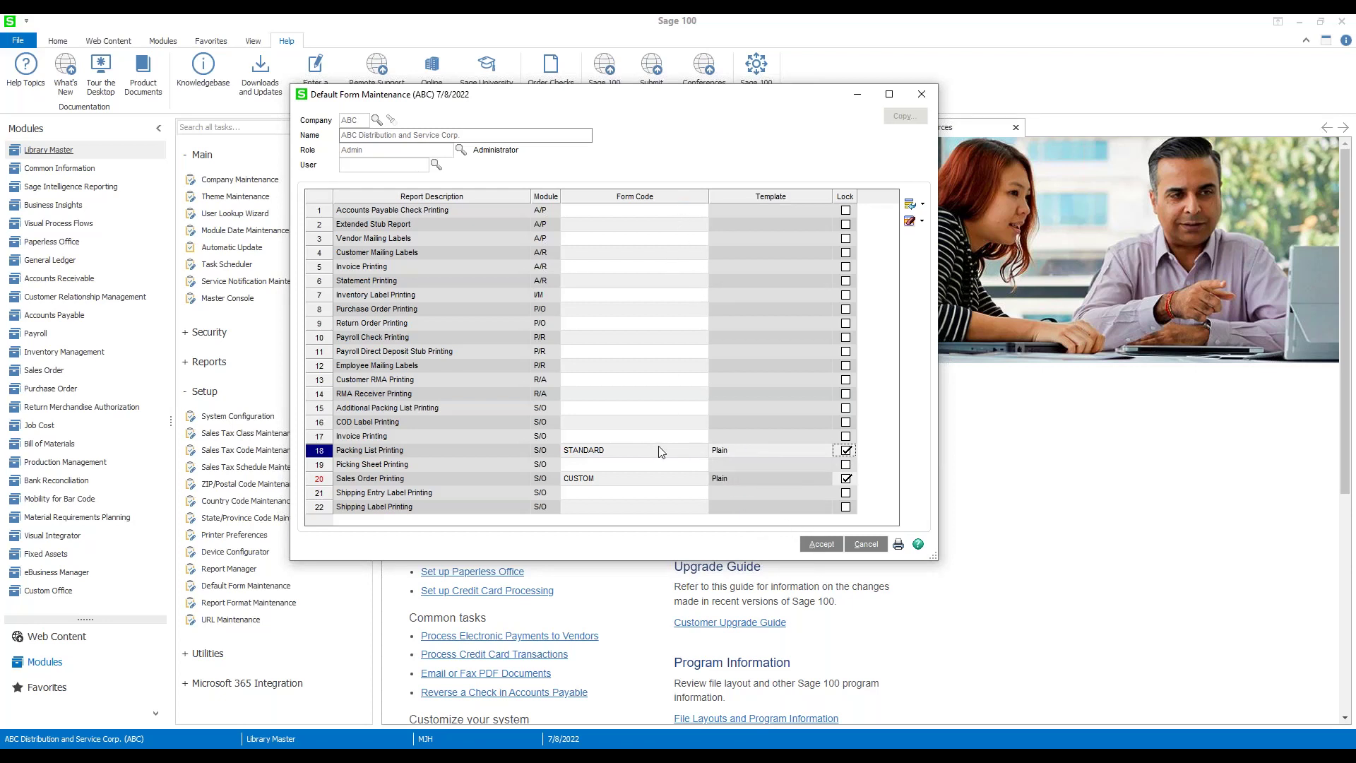
left_click(817, 545)
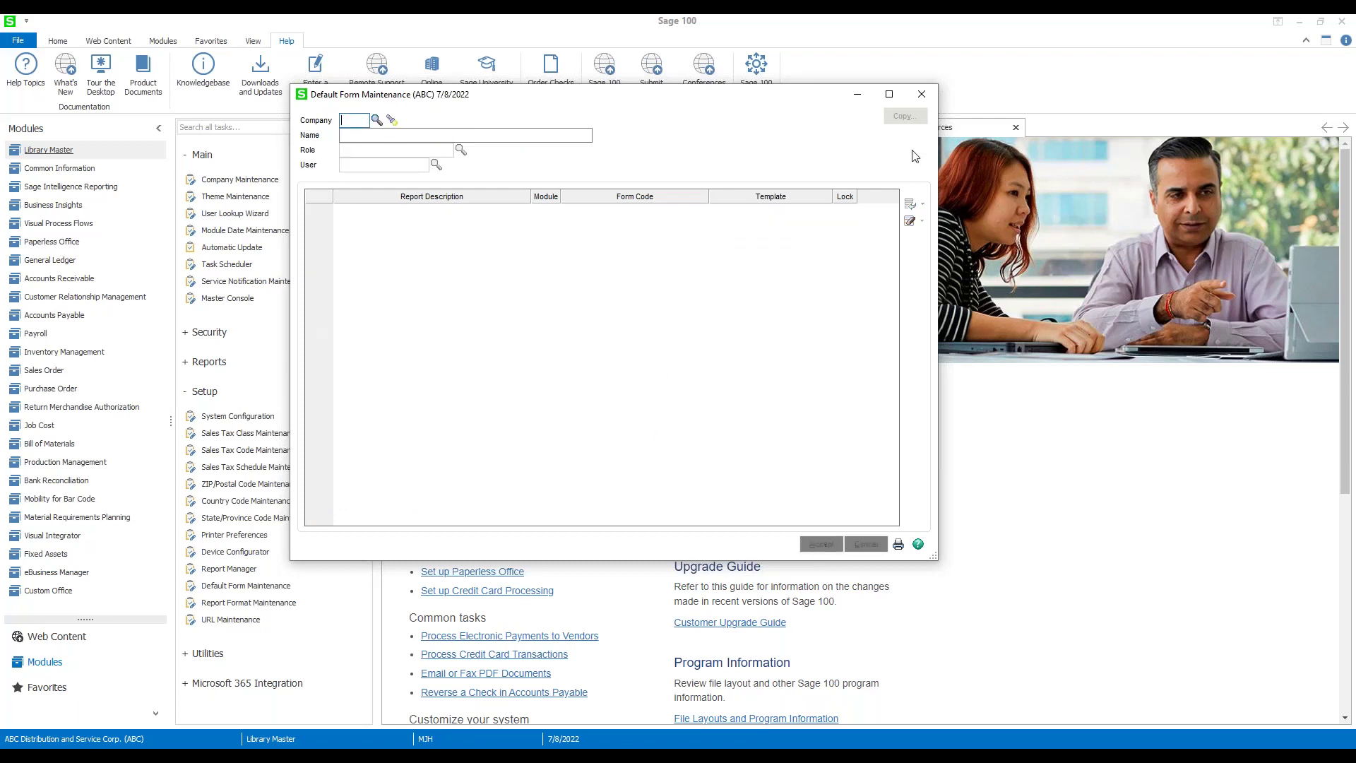
Step: Load sales order 0000103 and confirm its printing defaults to the locked CUSTOM Plain form
left_click(920, 96)
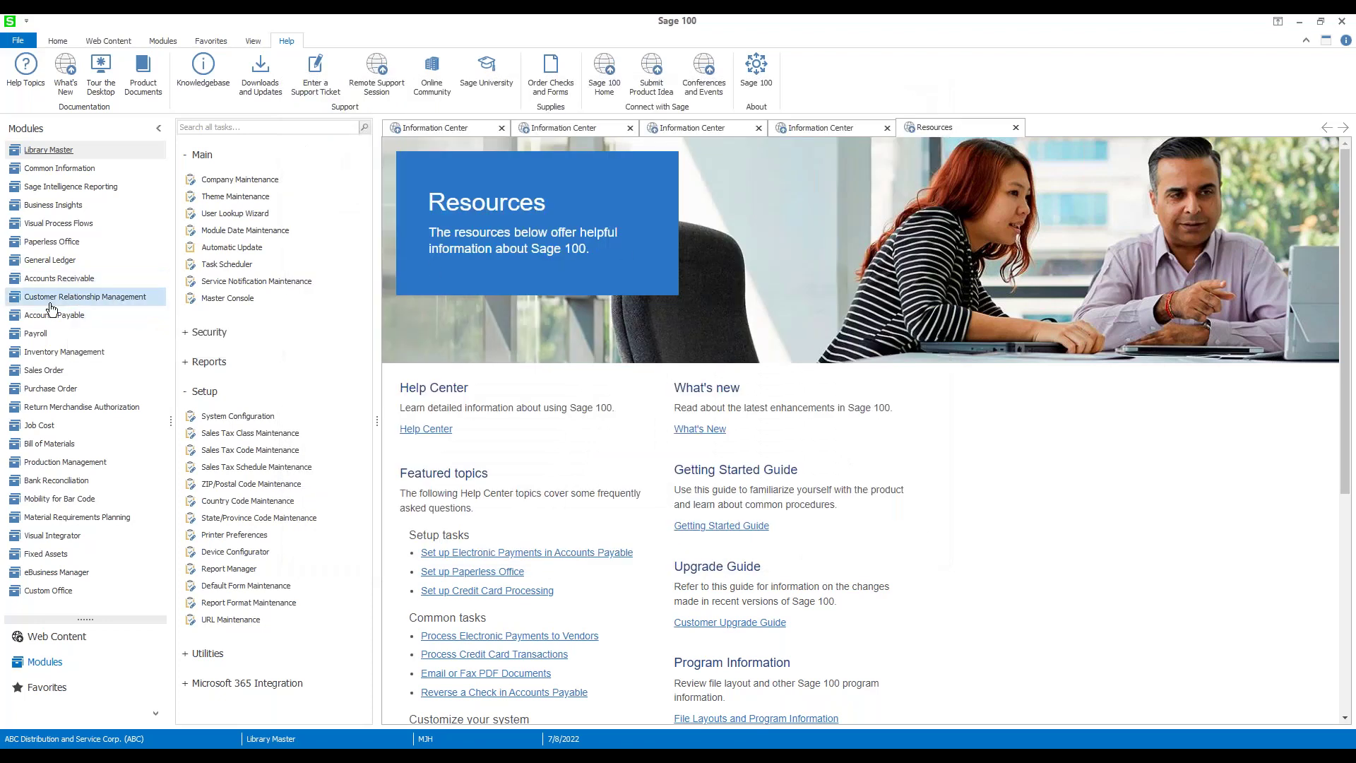
left_click(45, 371)
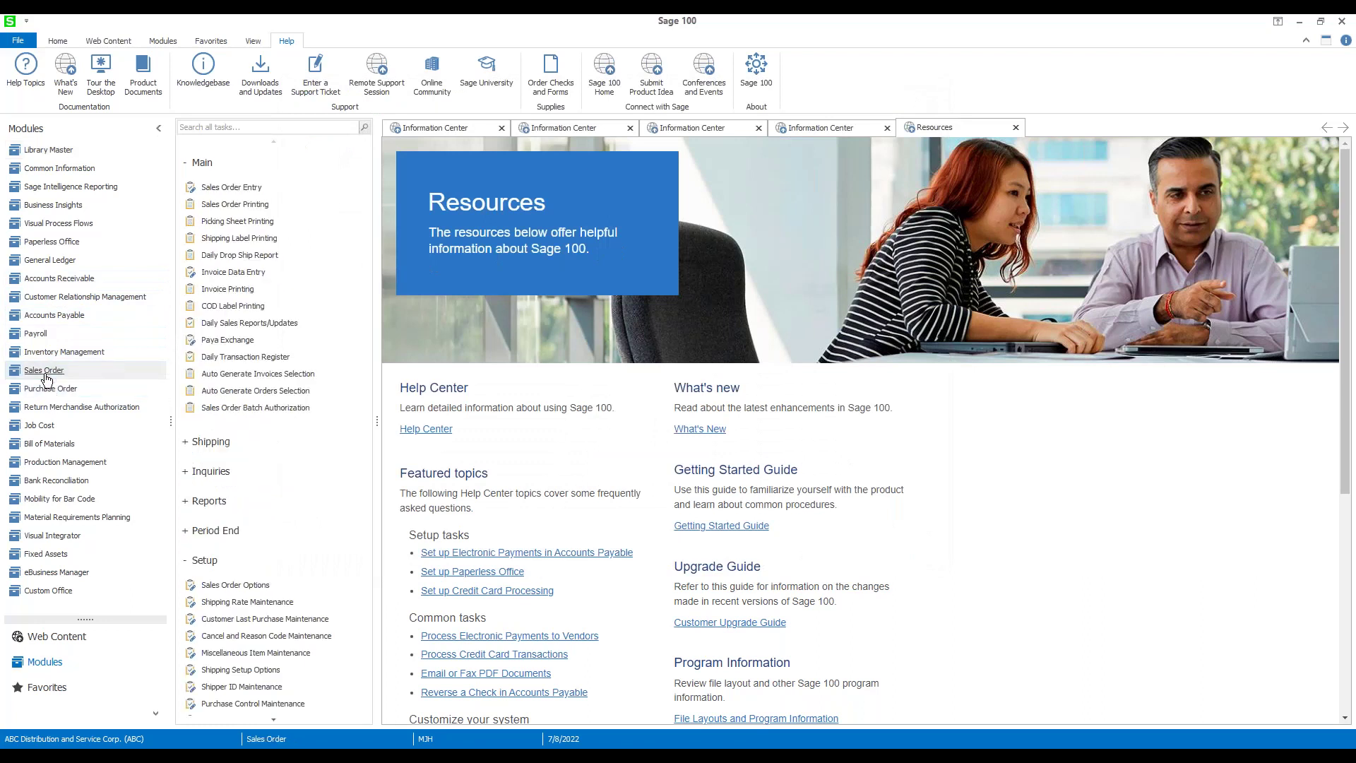
left_click(226, 190)
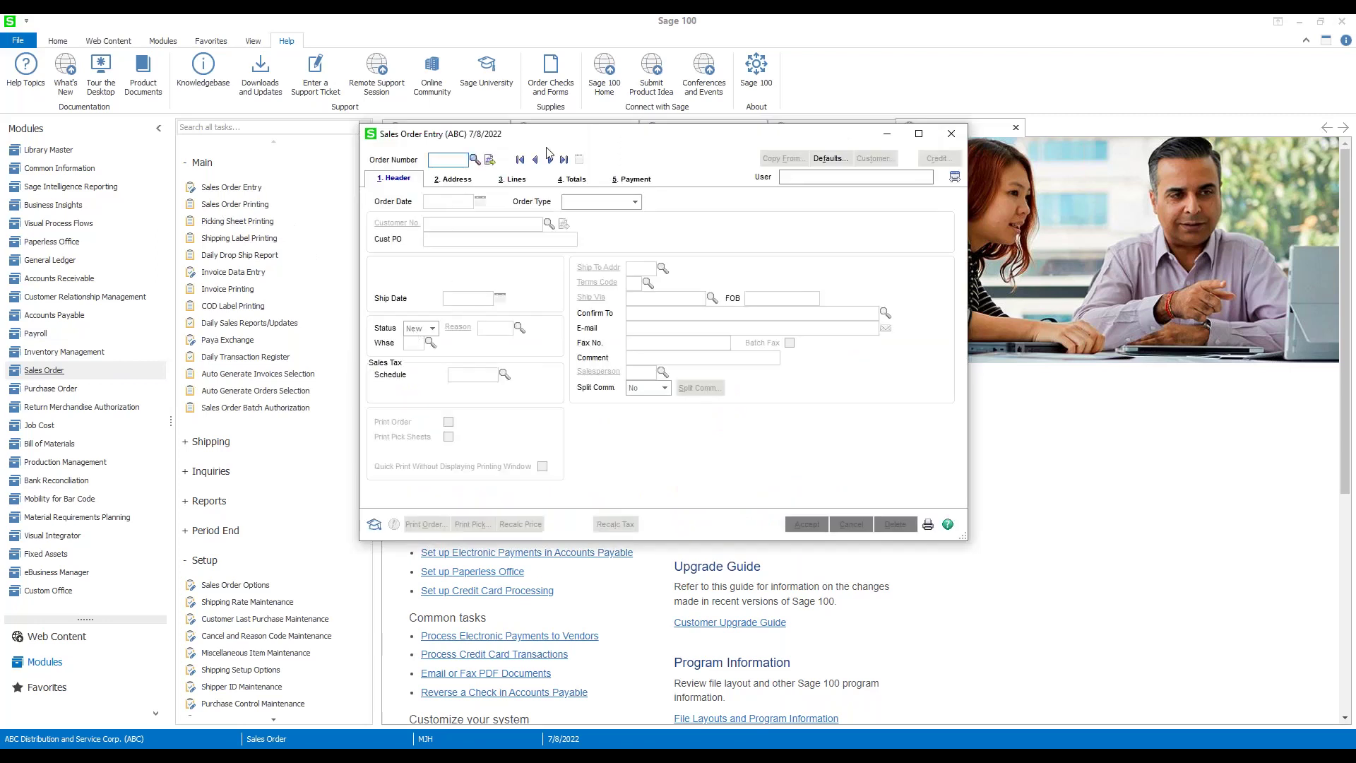
left_click(535, 160)
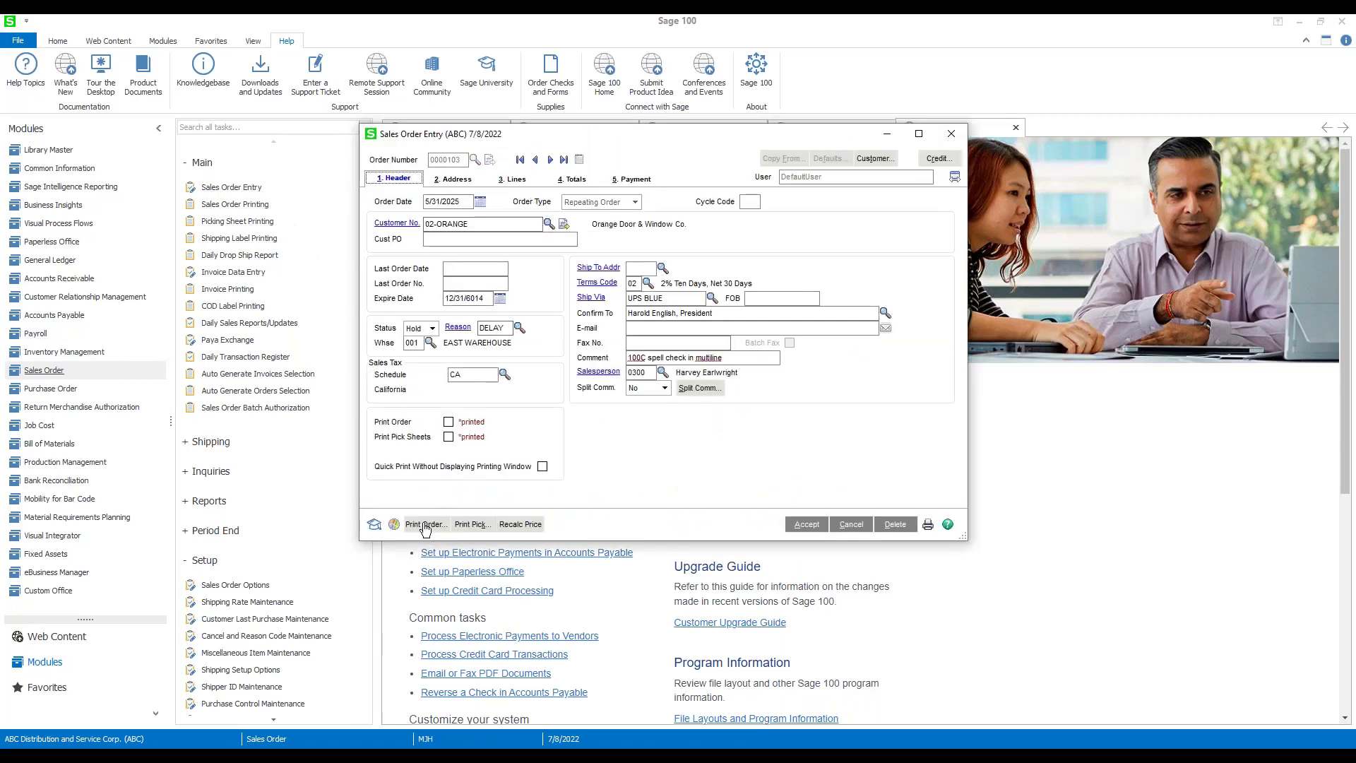
left_click(422, 522)
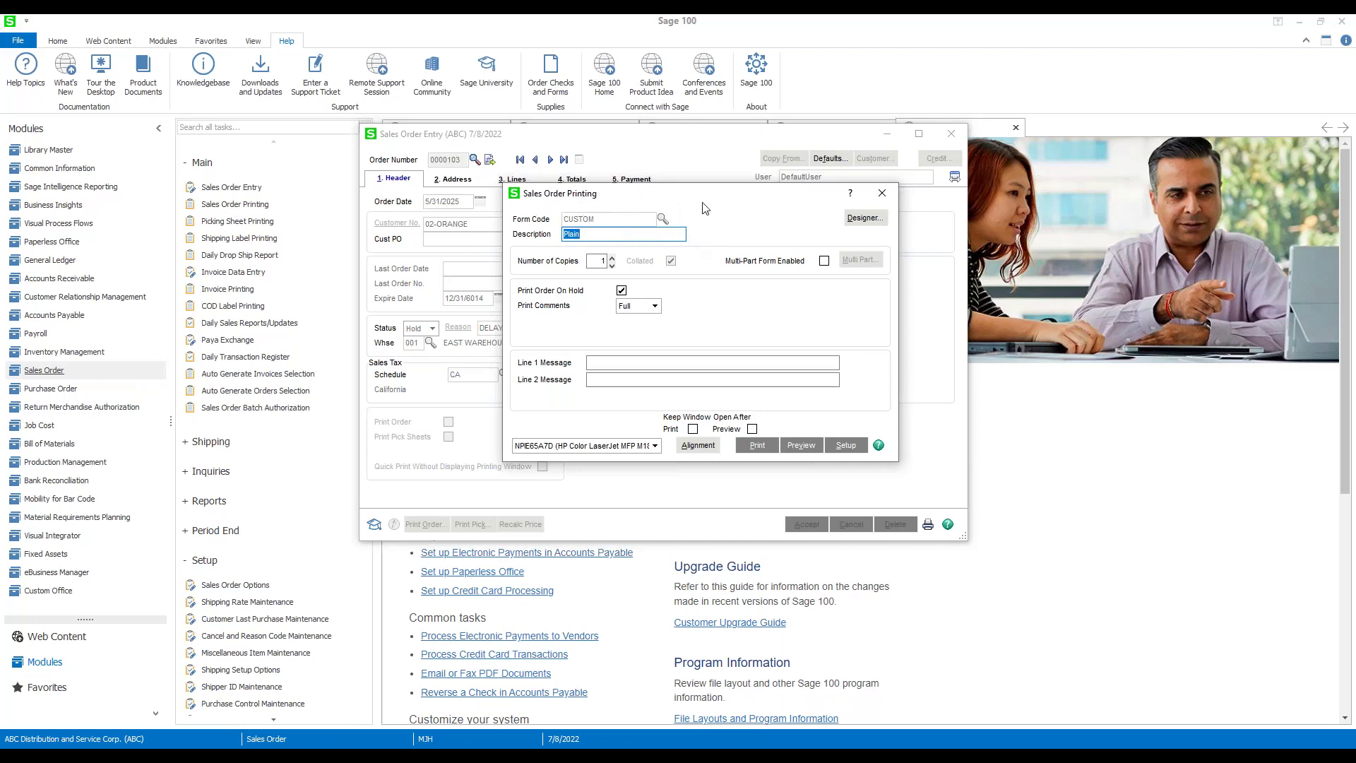
left_click(882, 193)
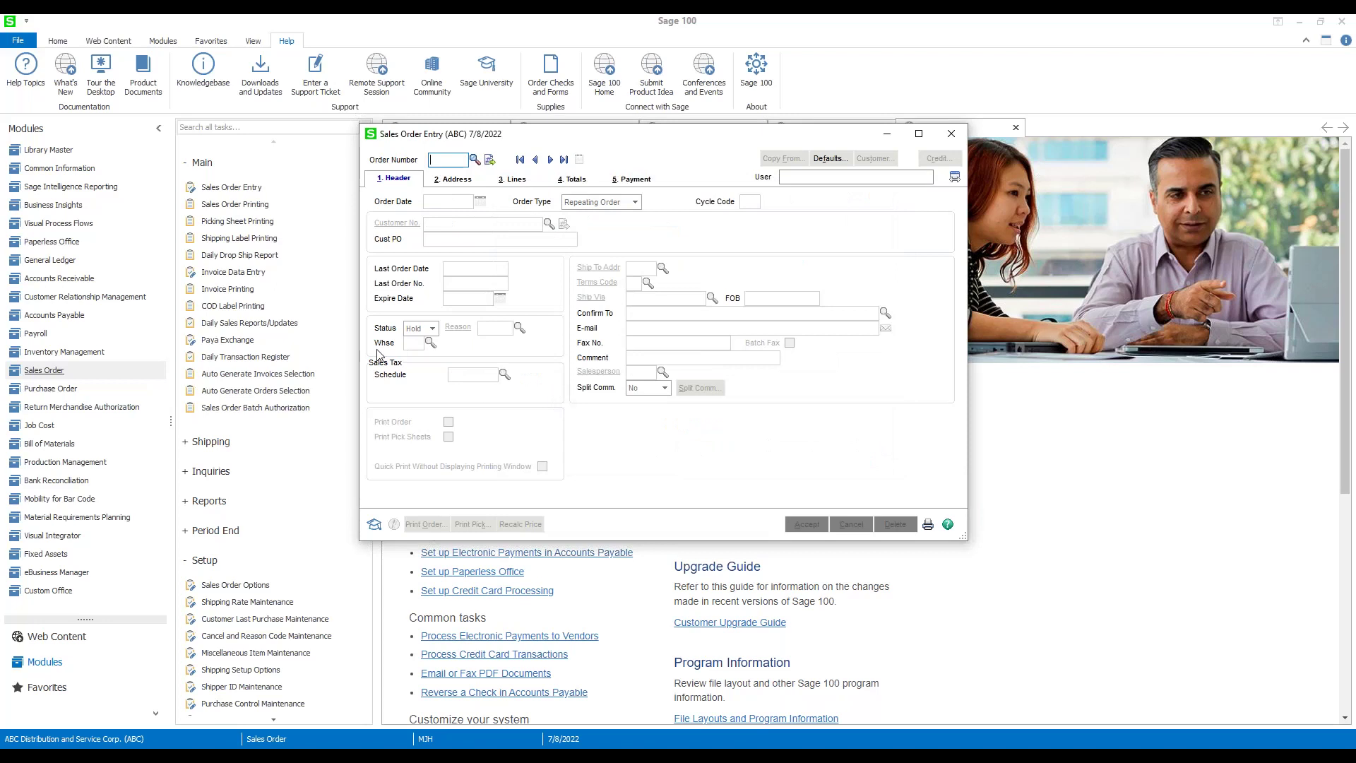
left_click(954, 135)
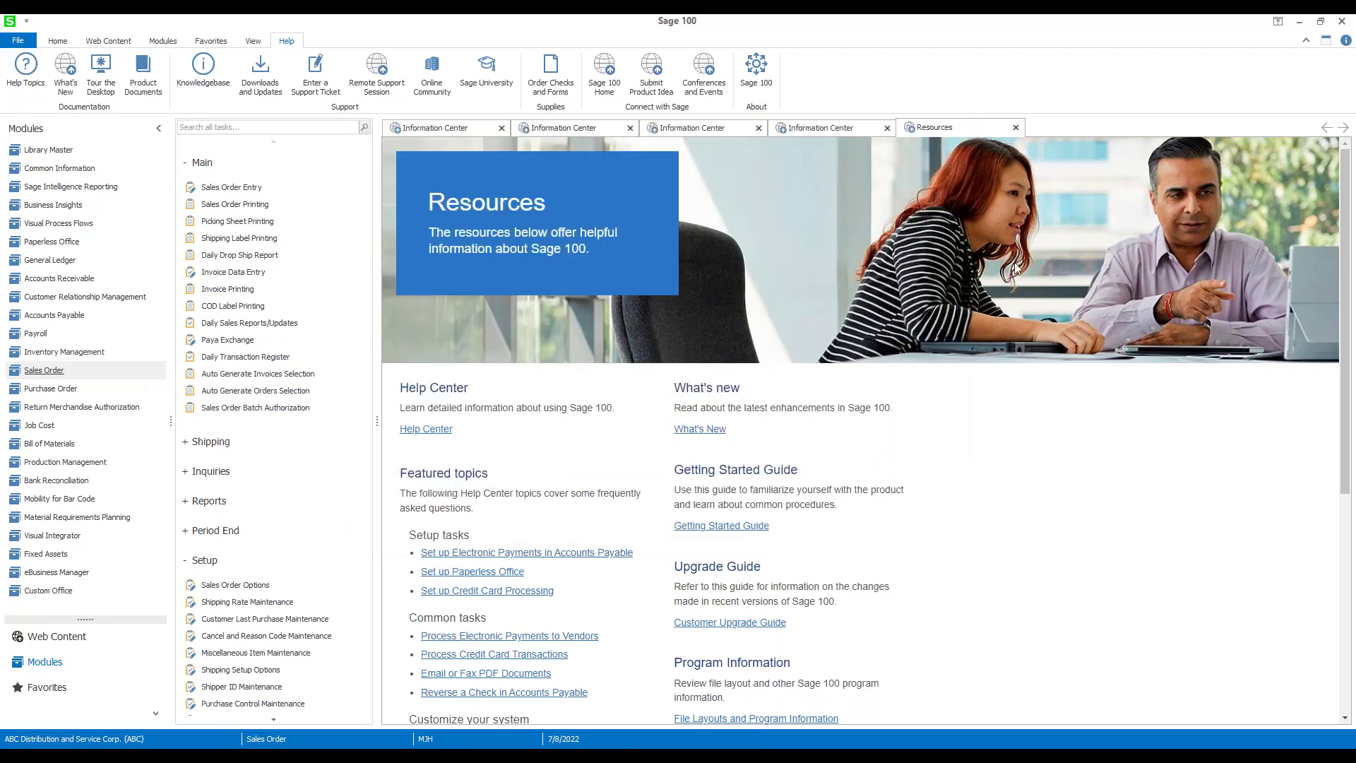
Step: Reopen Default Form Maintenance and confirm the saved ABC Admin default record is listed
left_click(27, 151)
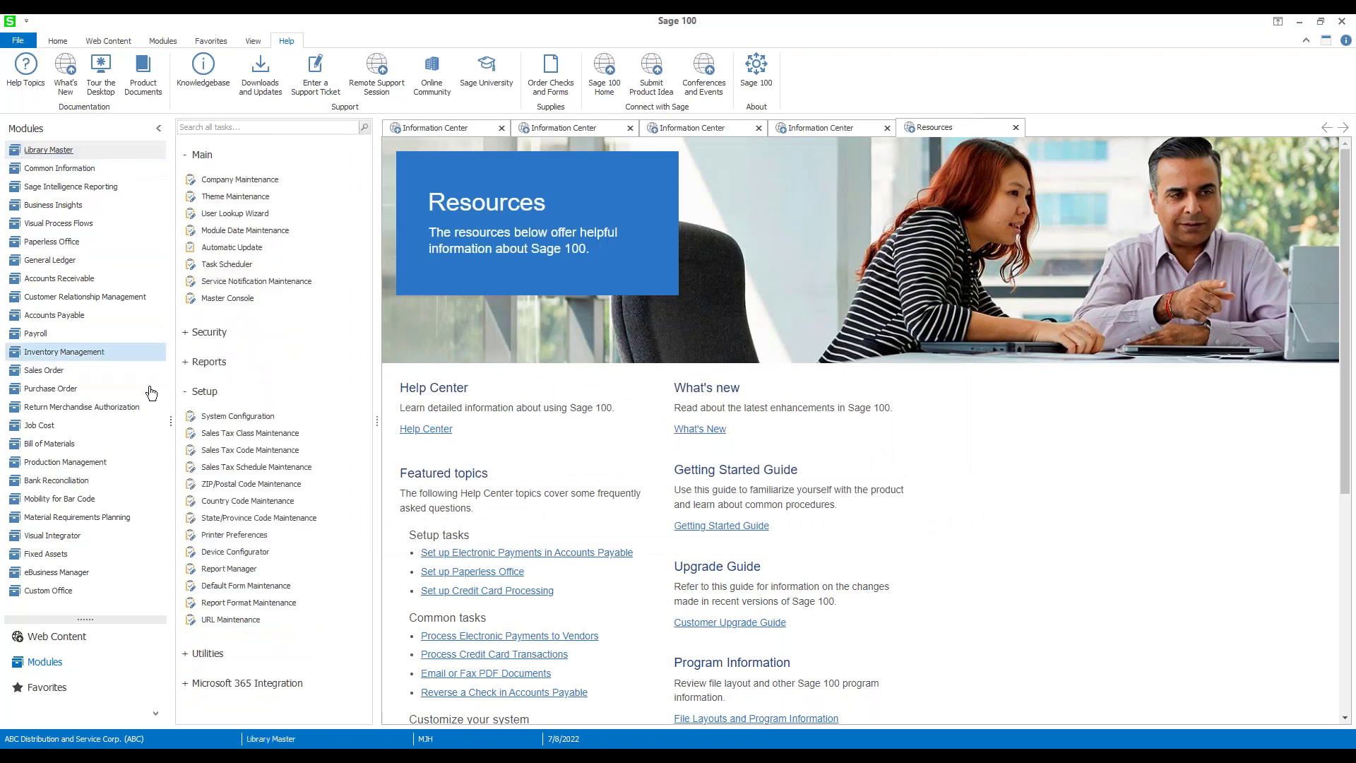
left_click(244, 587)
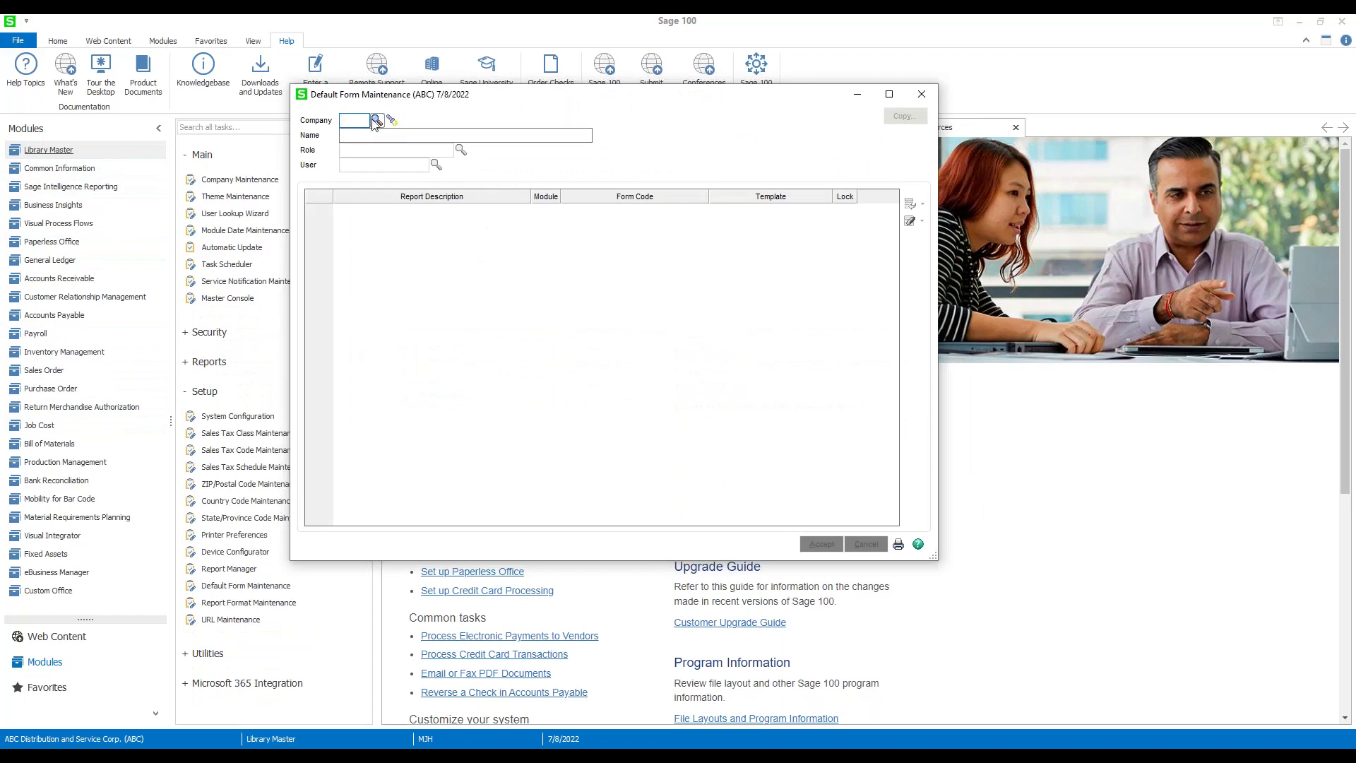
left_click(392, 122)
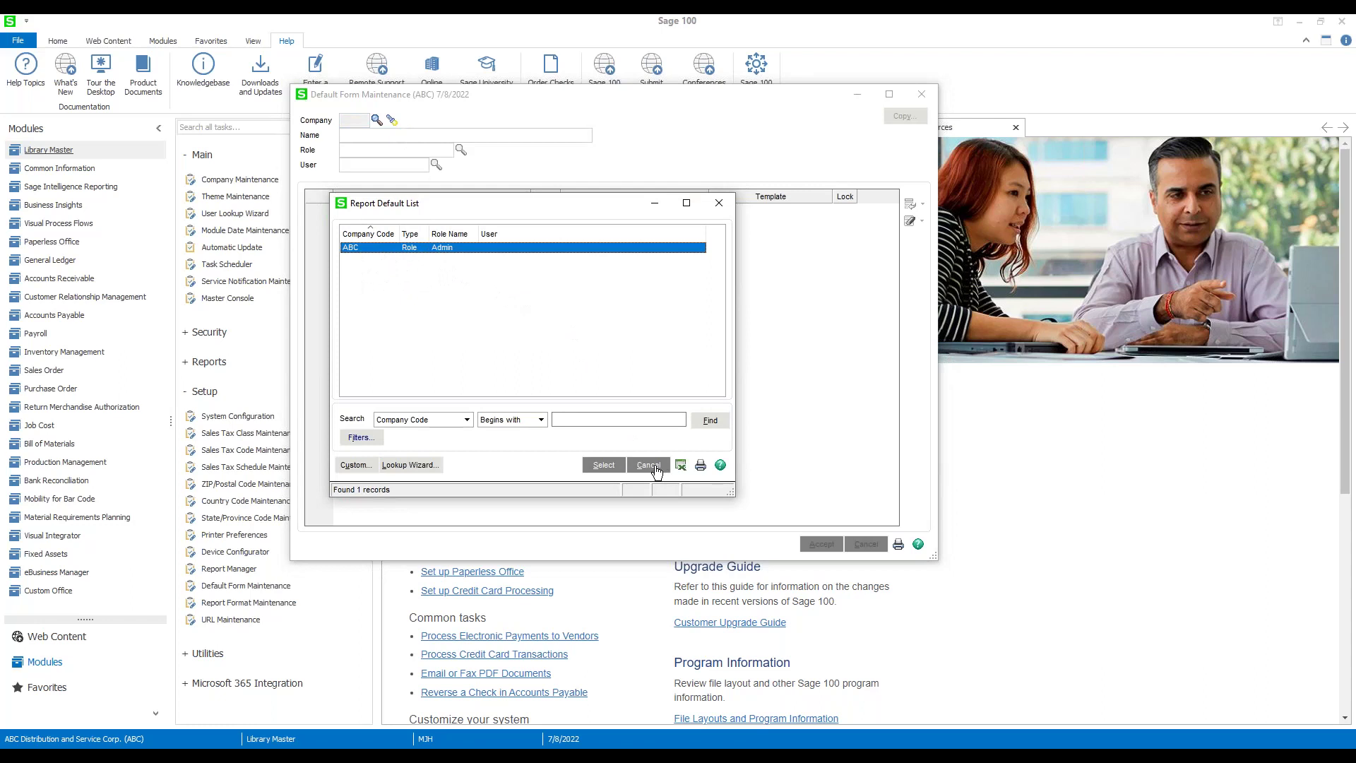
left_click(720, 208)
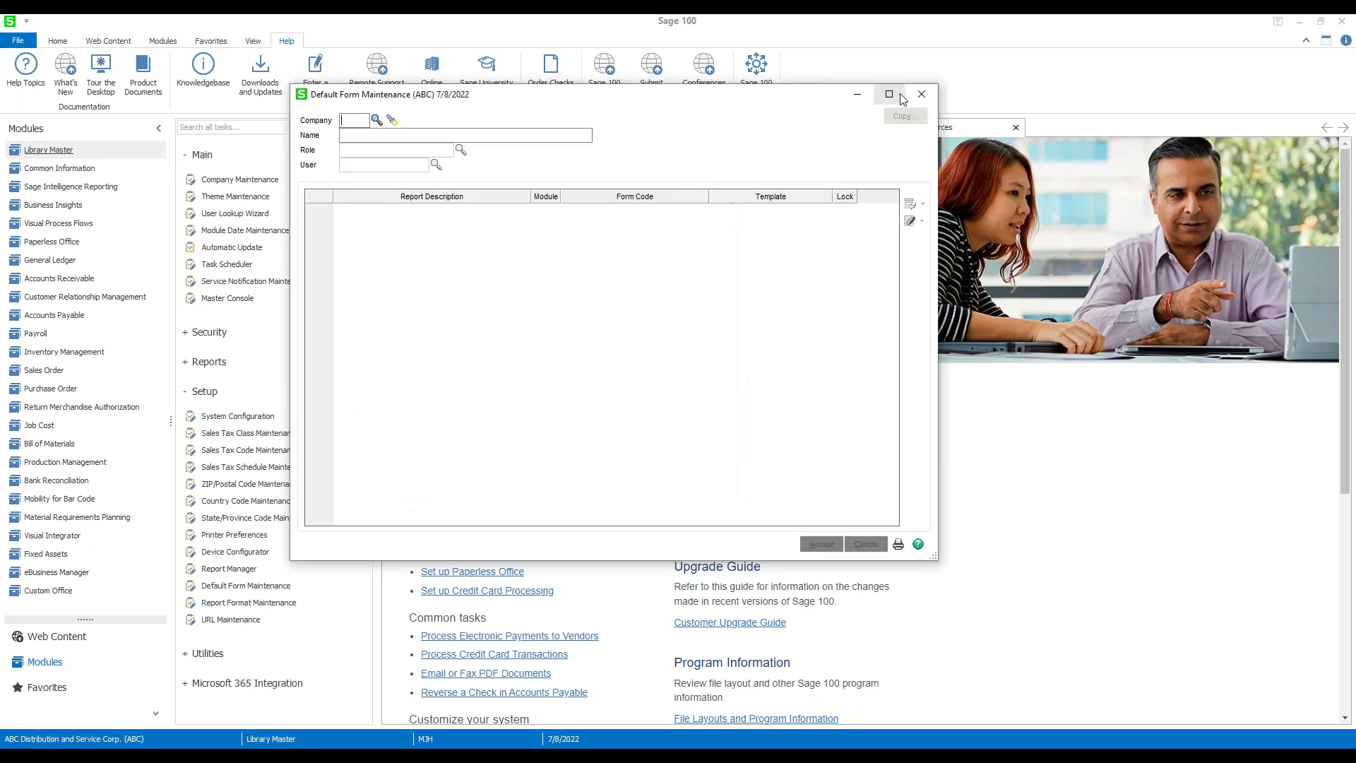
left_click(922, 96)
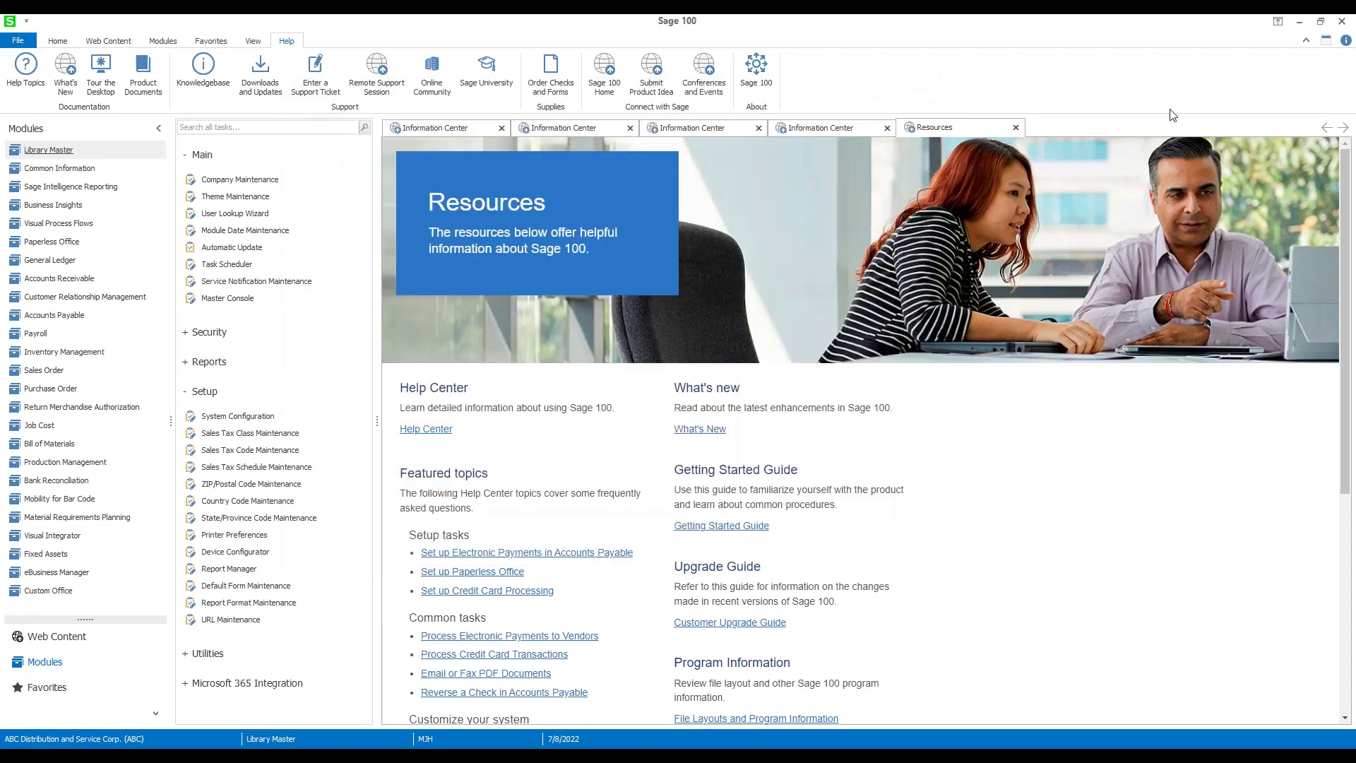